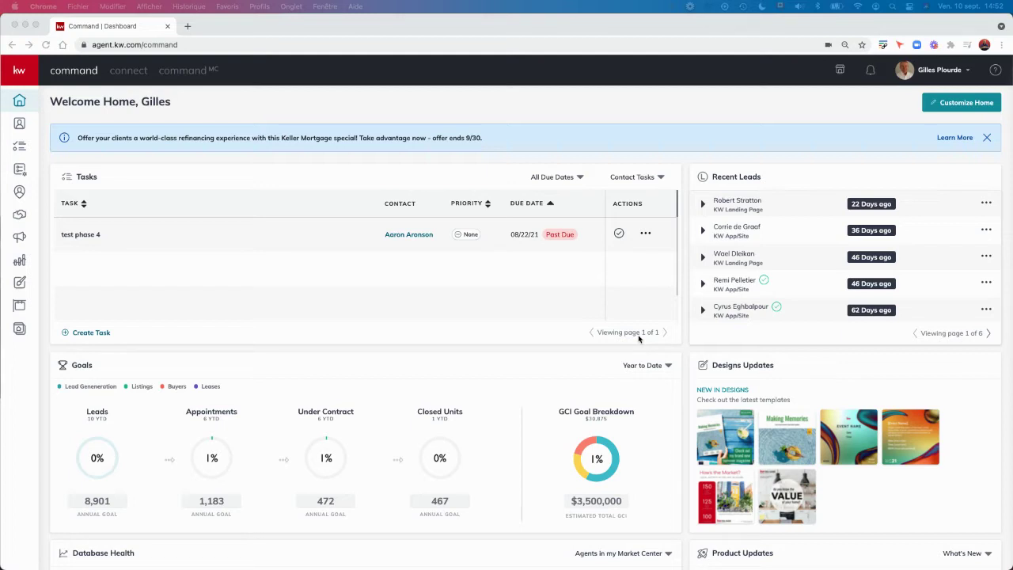
- Open the draft paid ad campaign for the Cadillac listing in Campaigns for editing
left_click(32, 71)
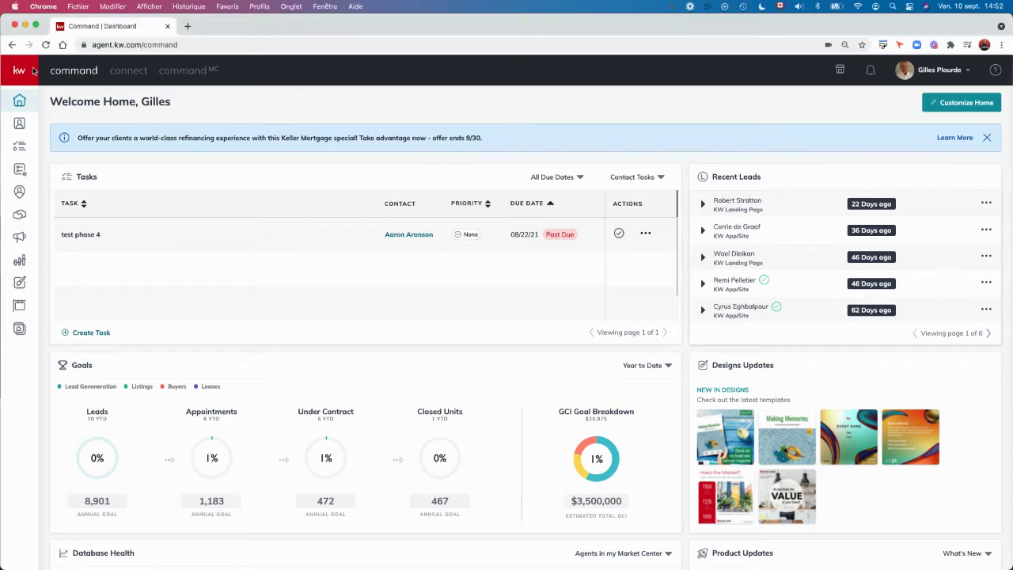
left_click(25, 80)
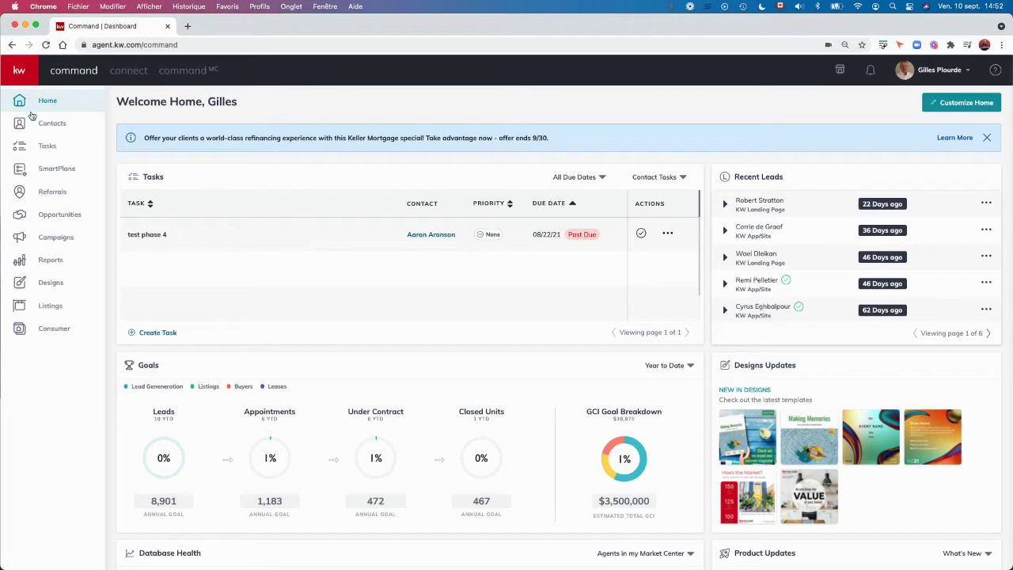
left_click(56, 238)
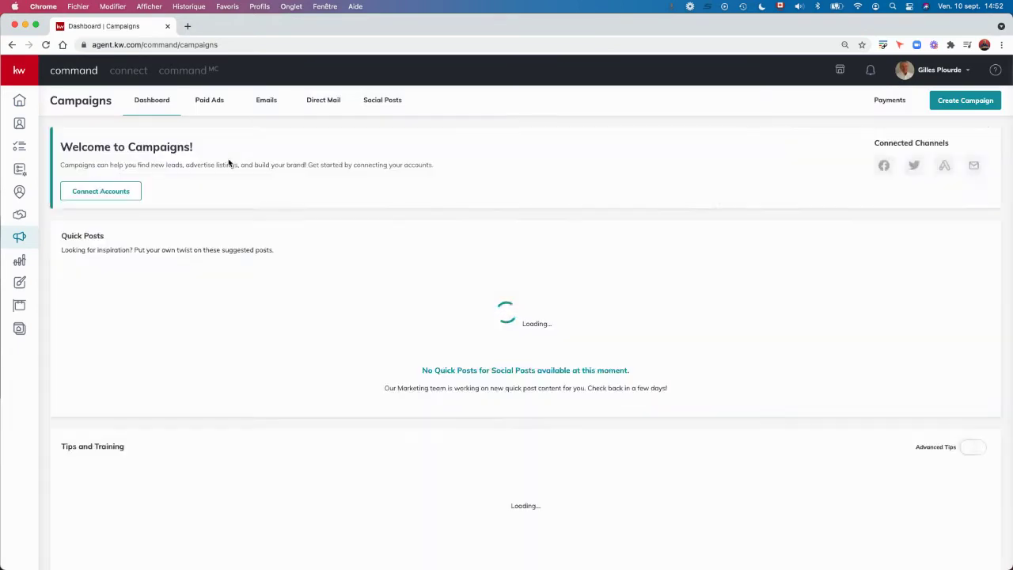
left_click(205, 106)
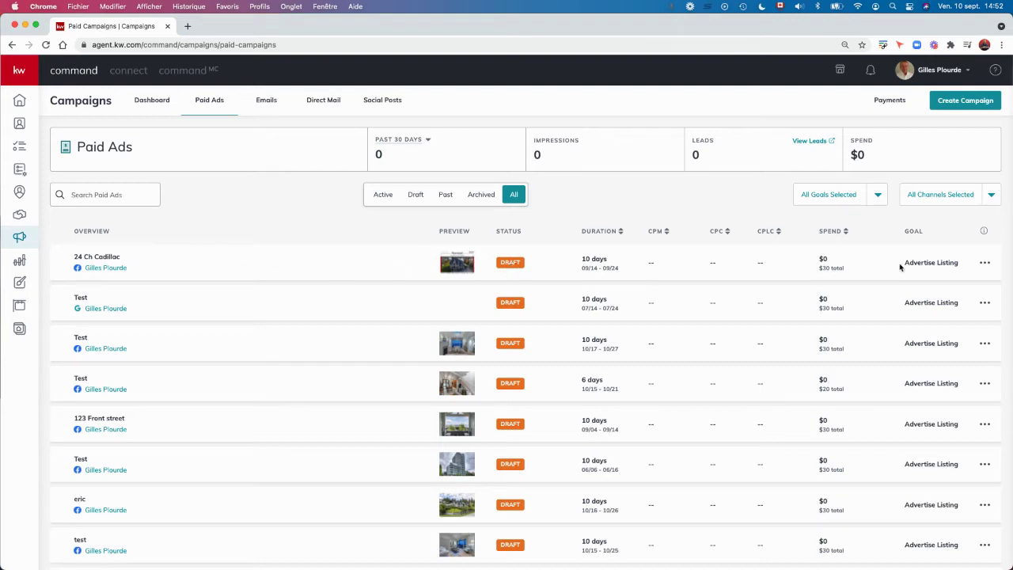
left_click(984, 263)
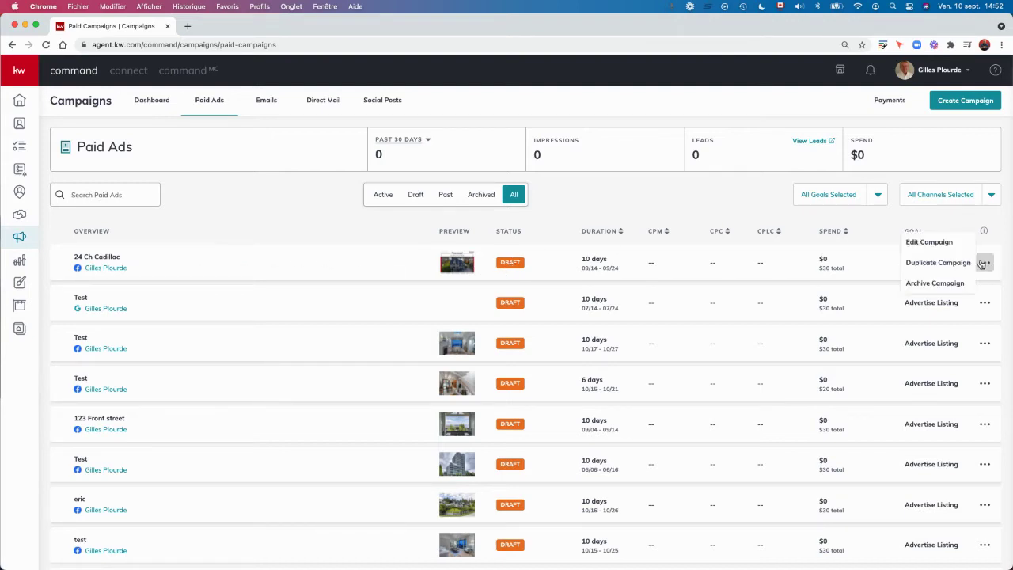
left_click(926, 243)
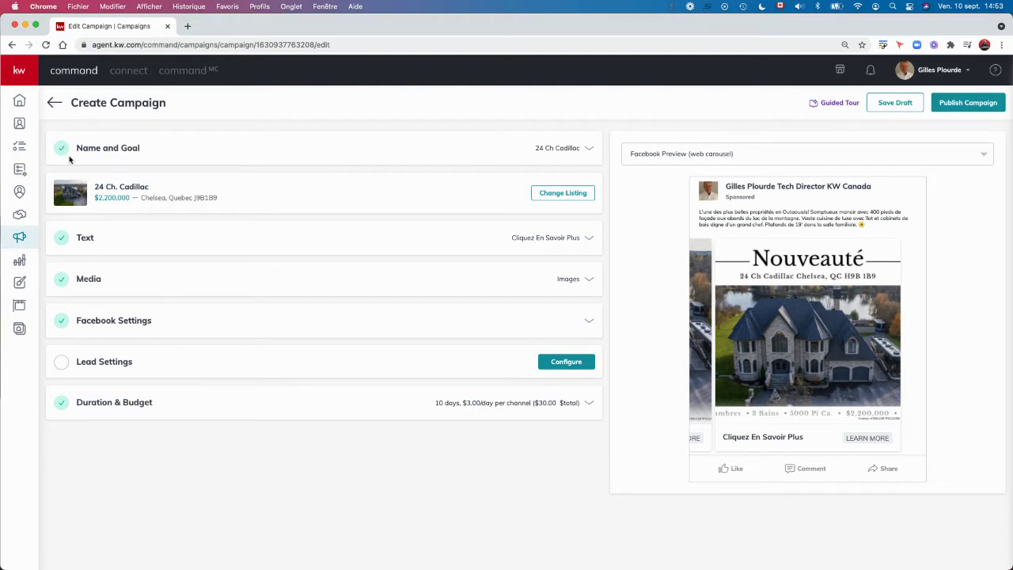
- In the campaign's Lead Settings, add the existing Facebook tag and the Cadillac listing's address tag as auto-tags
left_click(568, 363)
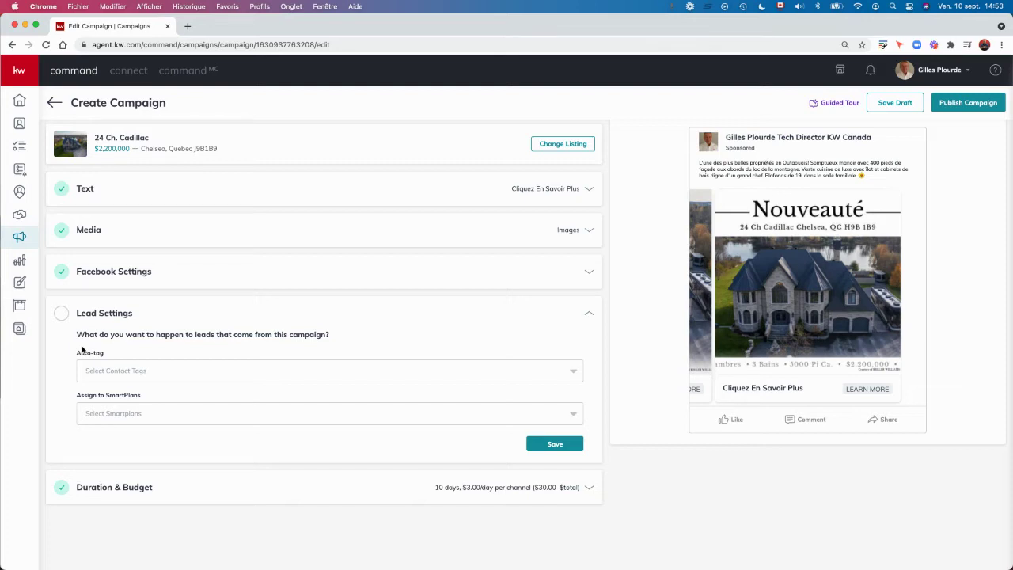
left_click(103, 371)
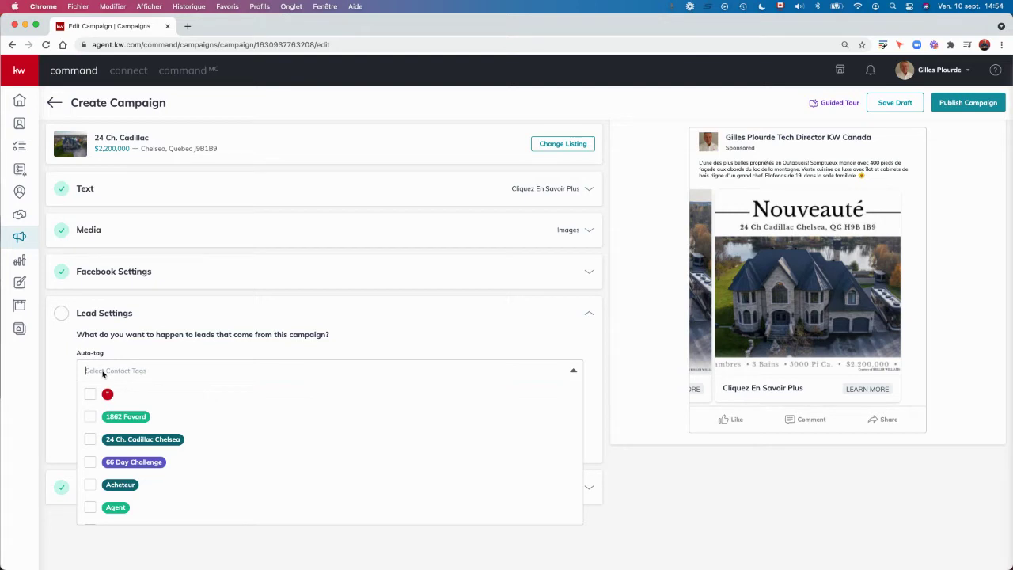
type("face")
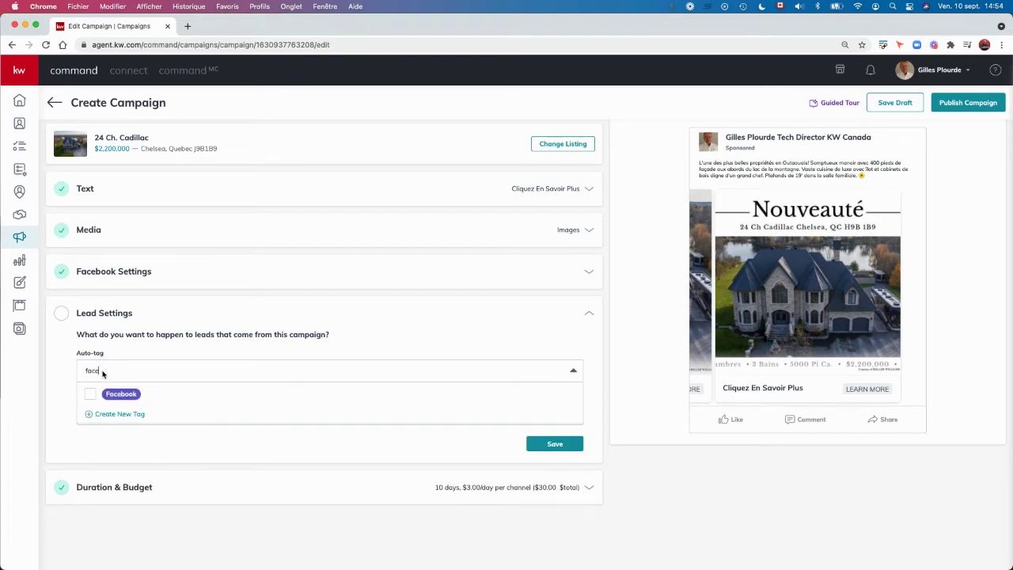
left_click(90, 394)
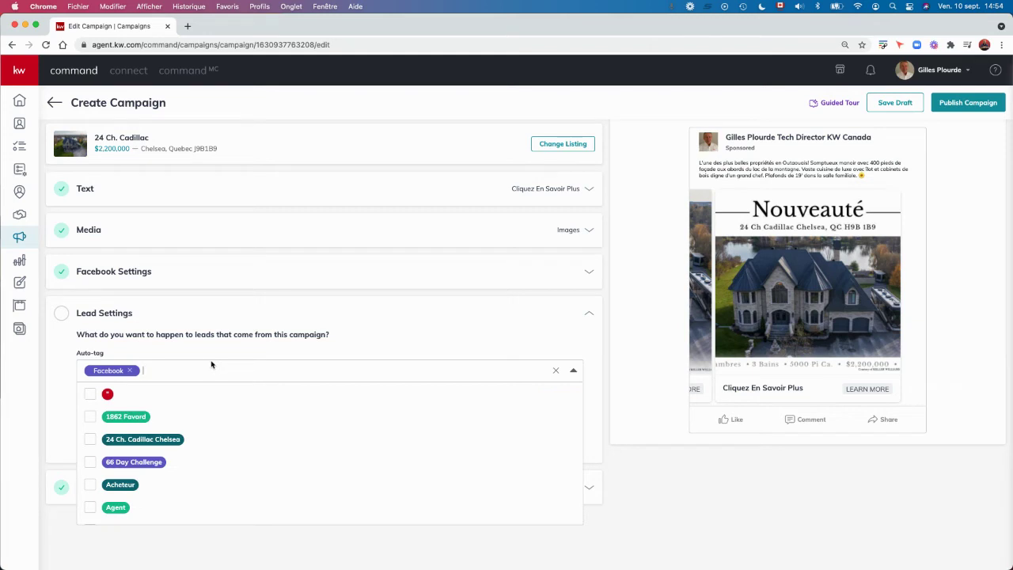
left_click(90, 440)
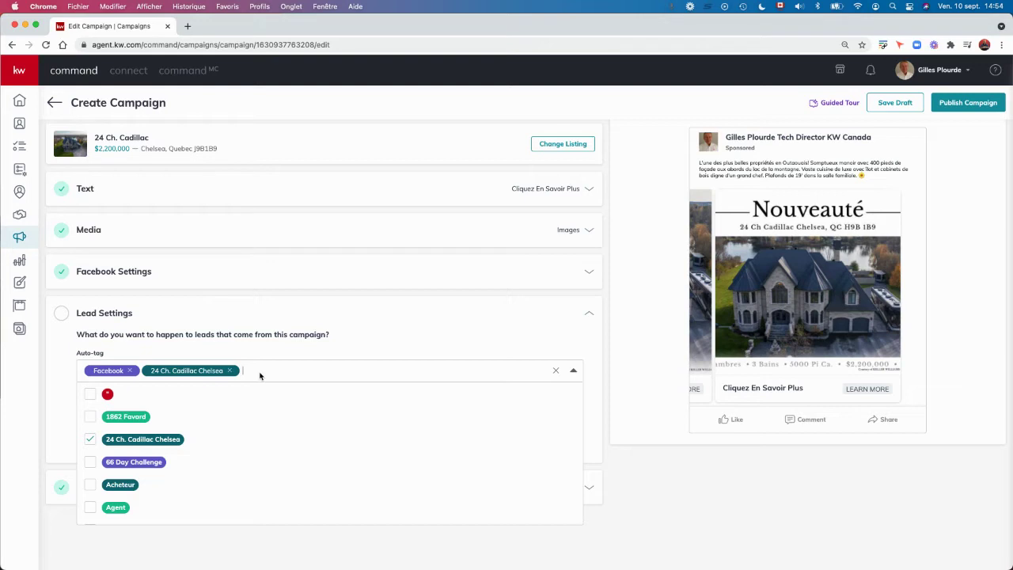
- Create a yellow contact tag named Chelsea and add it to the campaign's auto-tags
type("c")
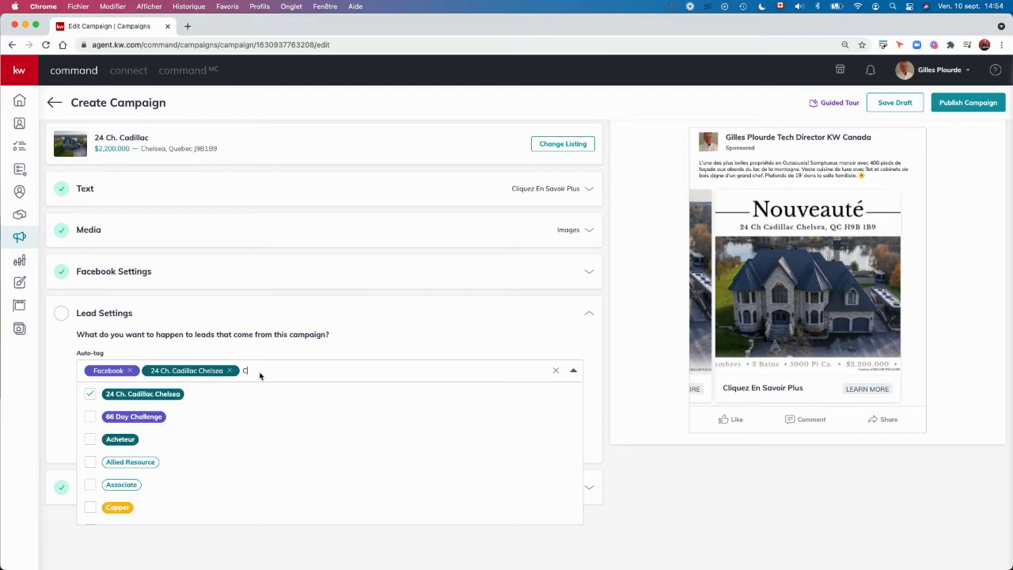
type("helsea")
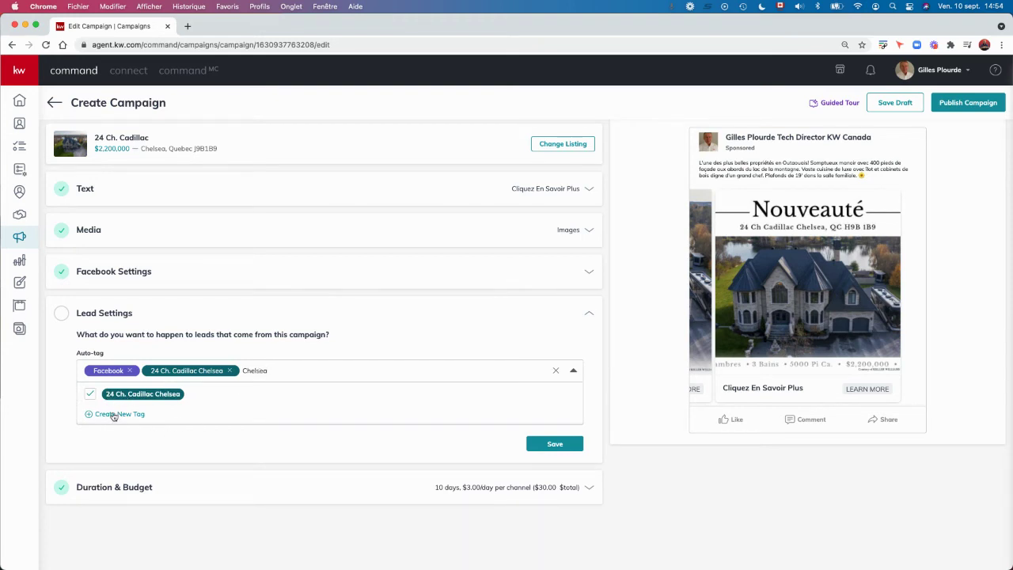
left_click(114, 415)
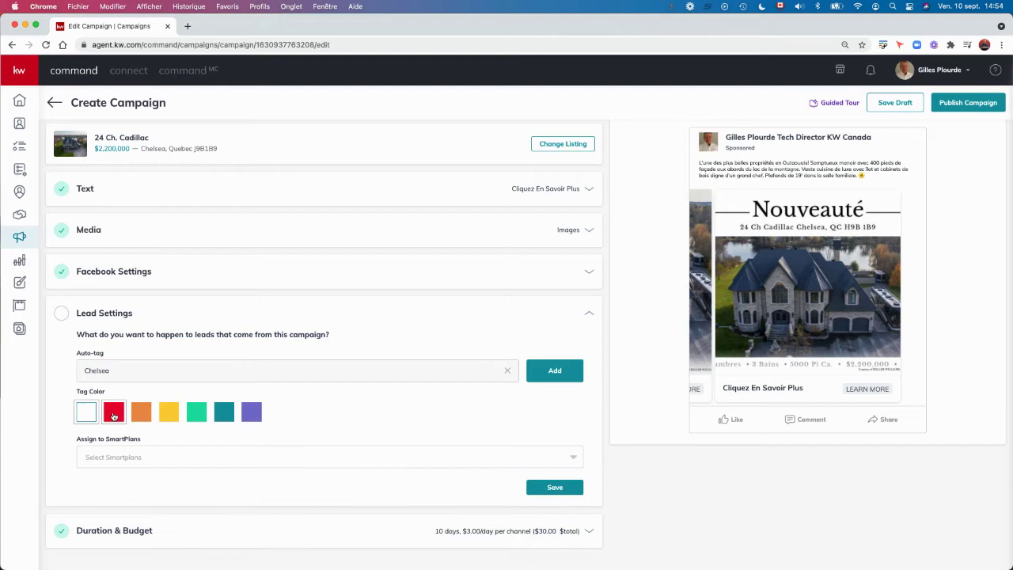
left_click(167, 421)
left_click(553, 375)
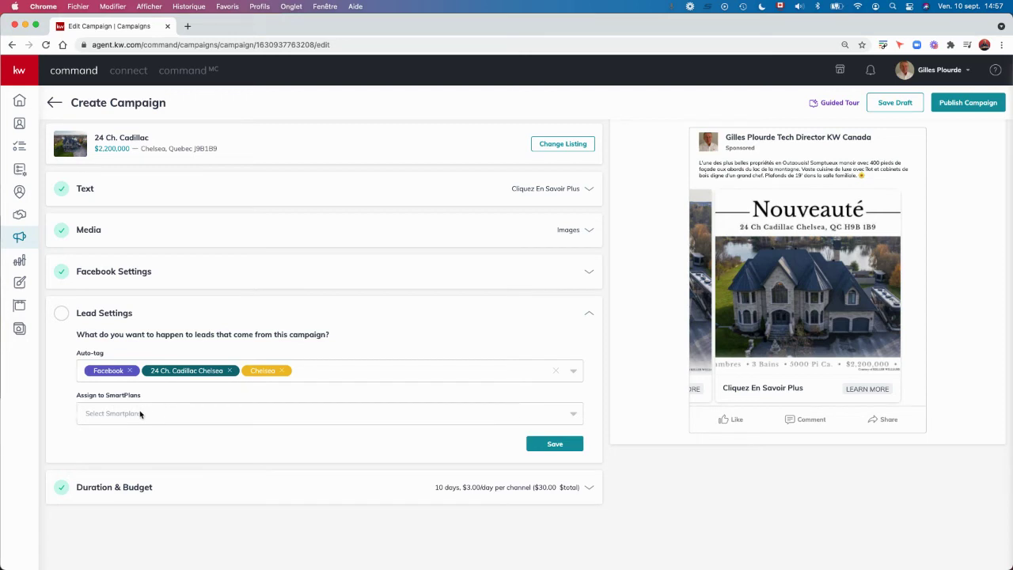
- Assign leads from the campaign to the "FB lead follow up" SmartPlan
left_click(115, 416)
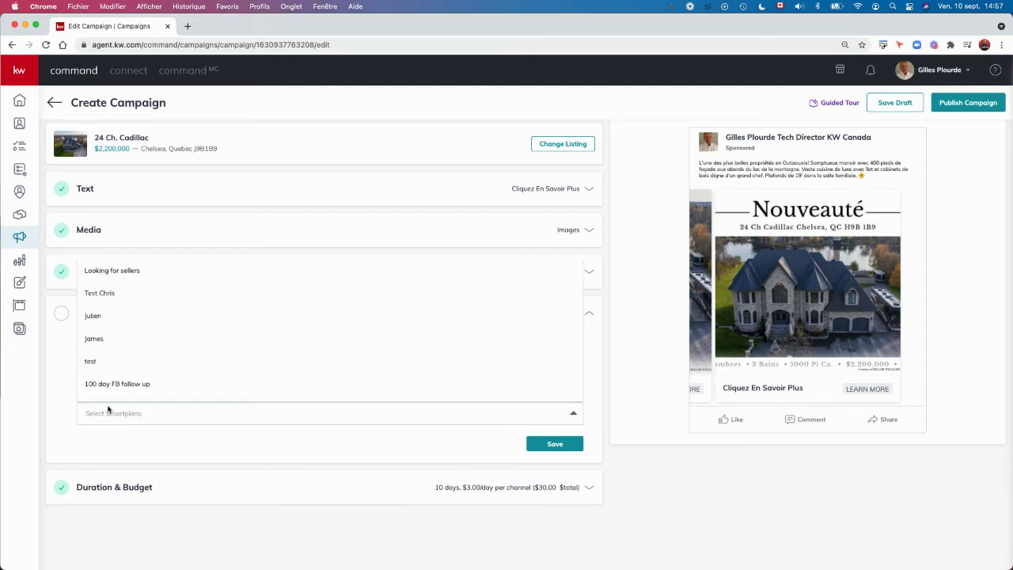
scroll(127, 356, "down", 10)
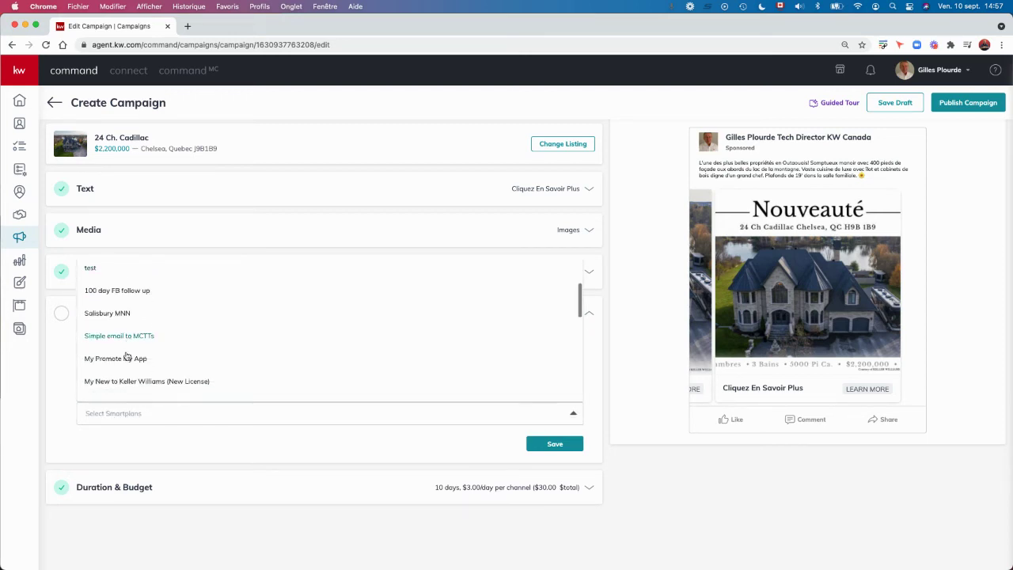
scroll(127, 356, "down", 3)
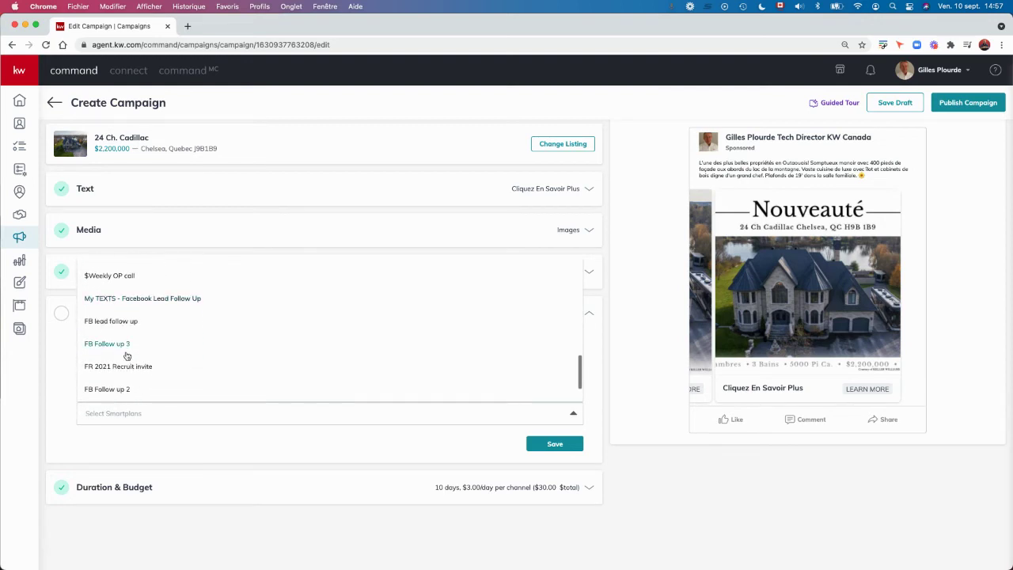
left_click(116, 321)
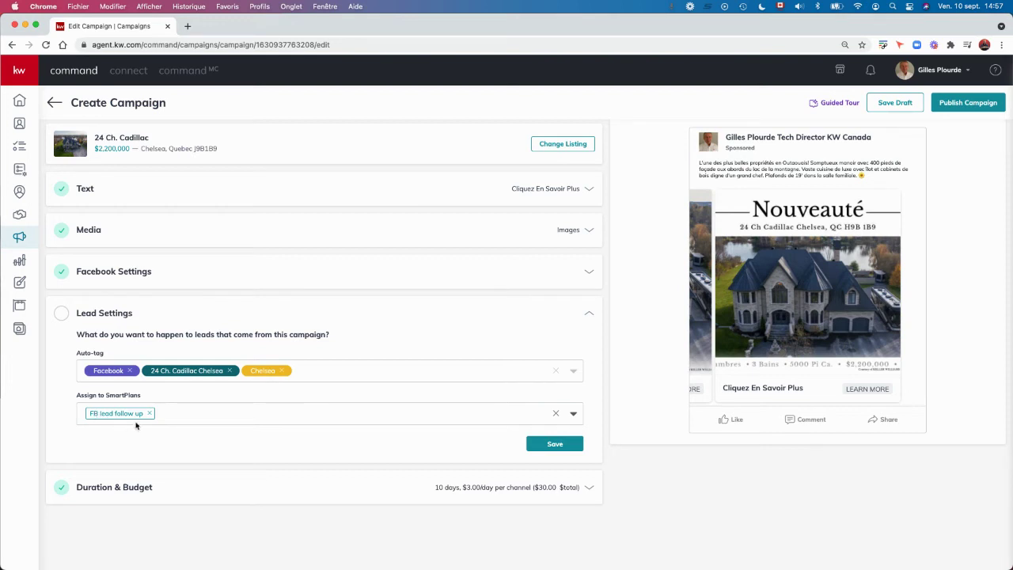
- Look through the other SmartPlans available for the campaign's leads without adding another one
left_click(178, 417)
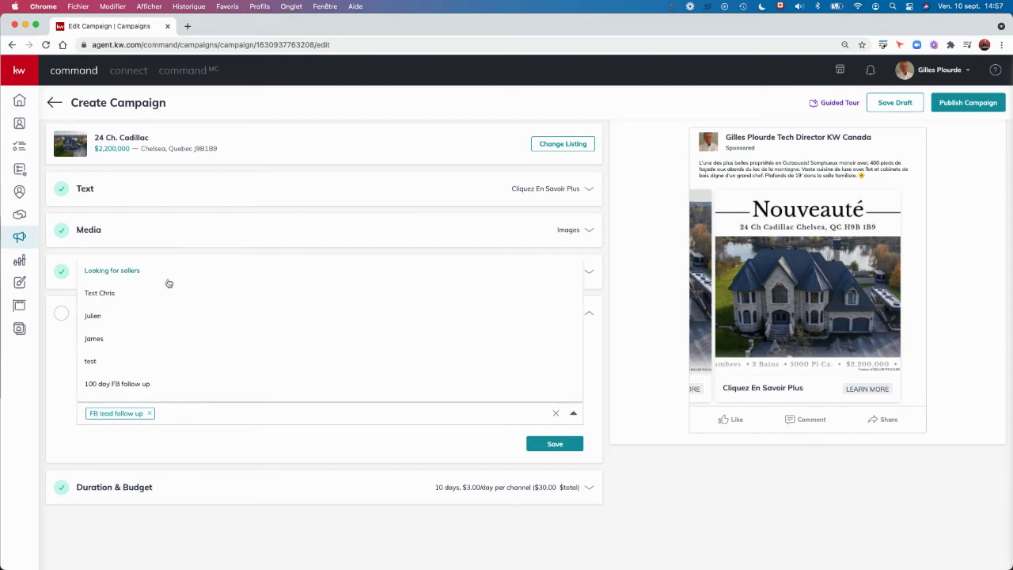
scroll(168, 283, "down", 2)
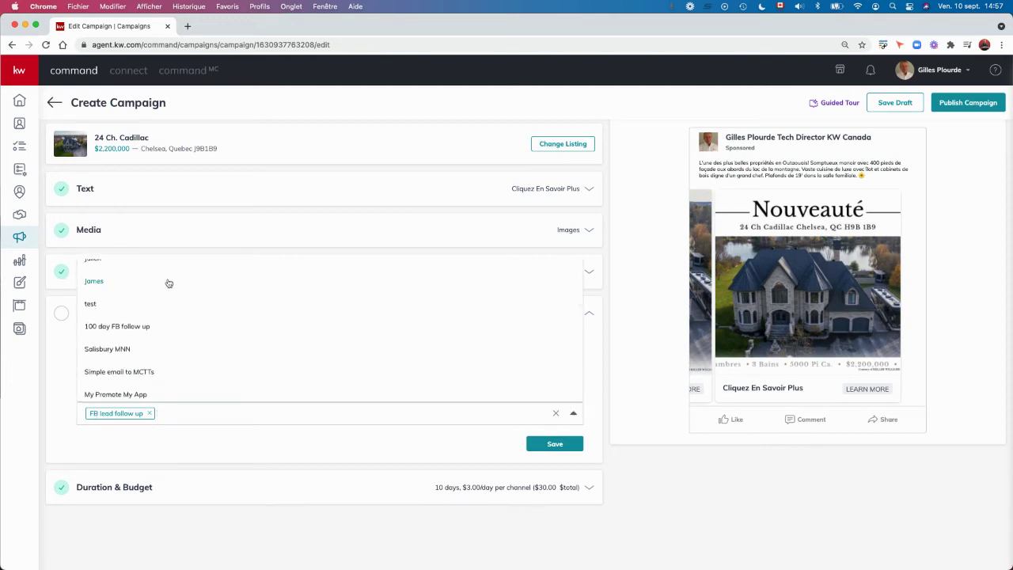
scroll(169, 283, "down", 4)
scroll(169, 283, "down", 6)
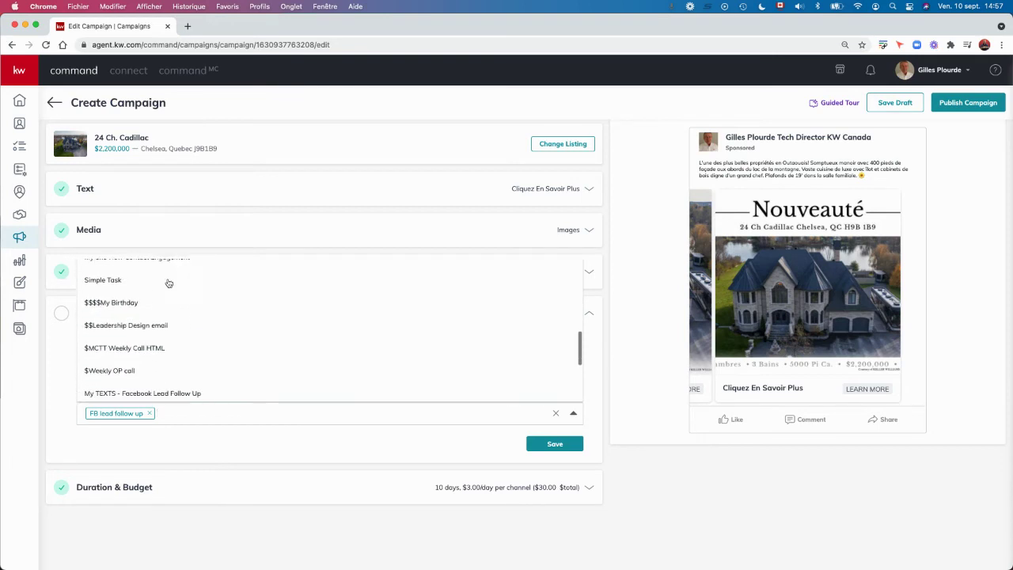
scroll(168, 284, "down", 5)
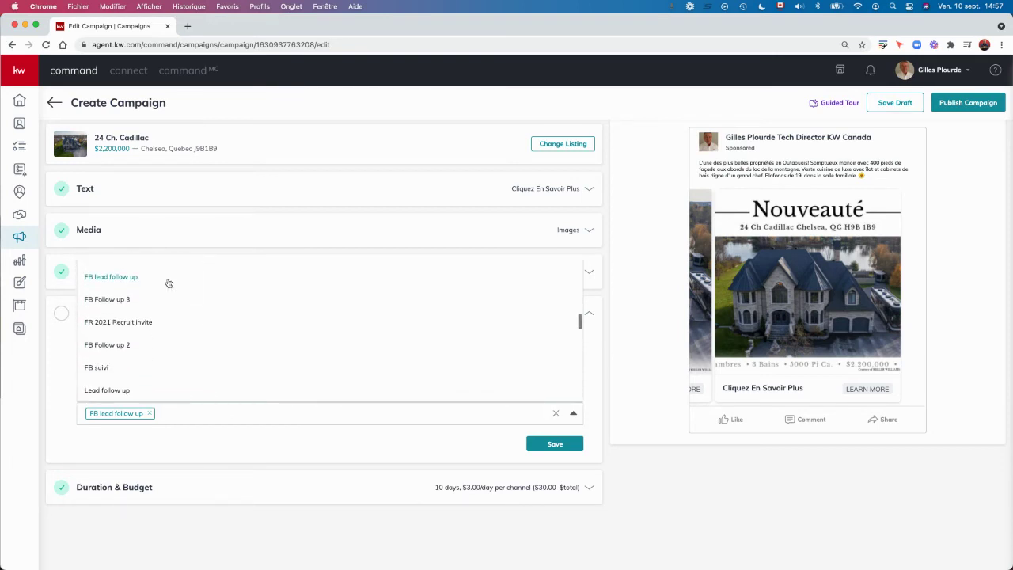
scroll(169, 283, "down", 10)
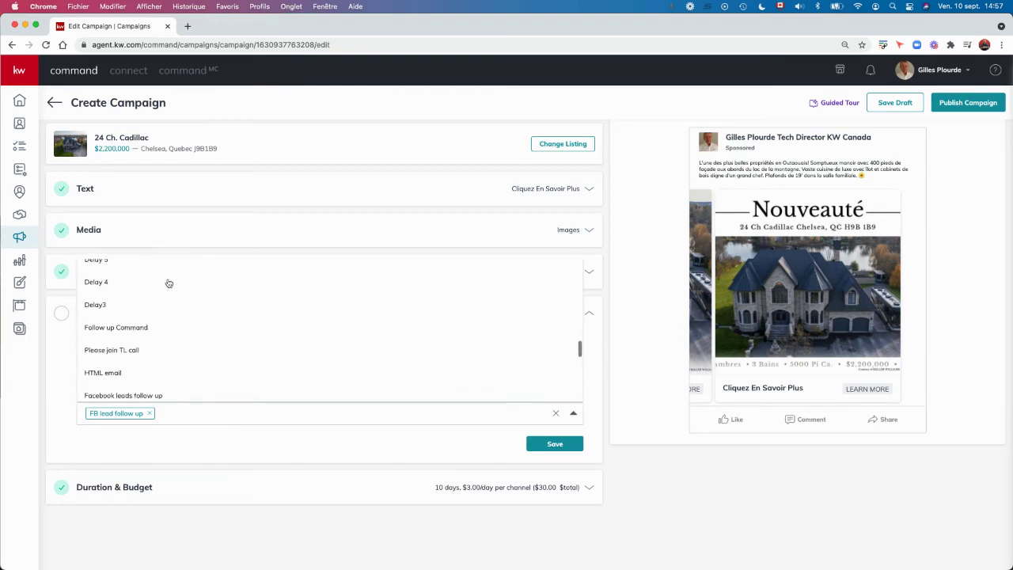
left_click(165, 414)
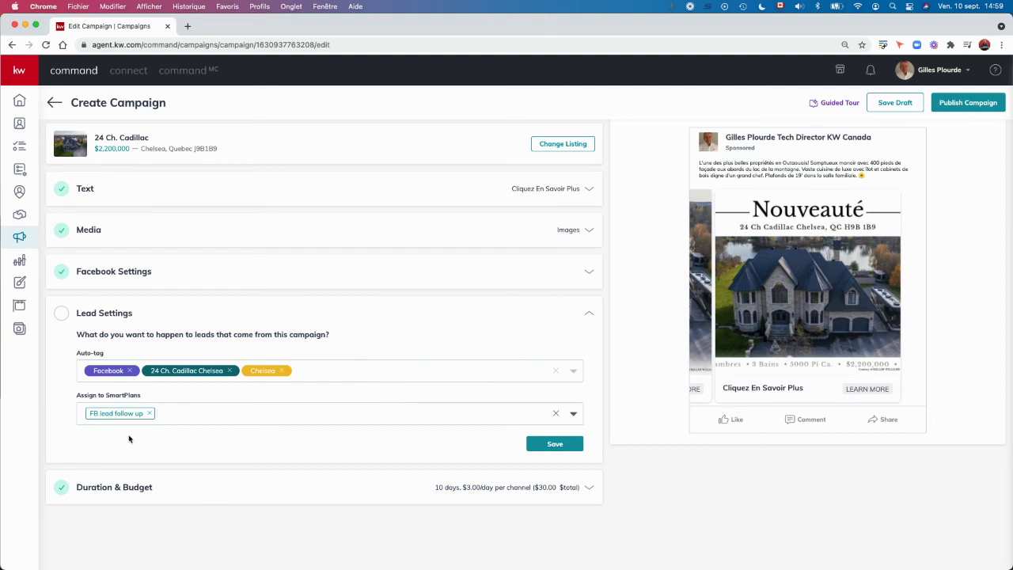
- Save the campaign's Lead Settings and reopen them to review the auto-tags and SmartPlan
left_click(554, 444)
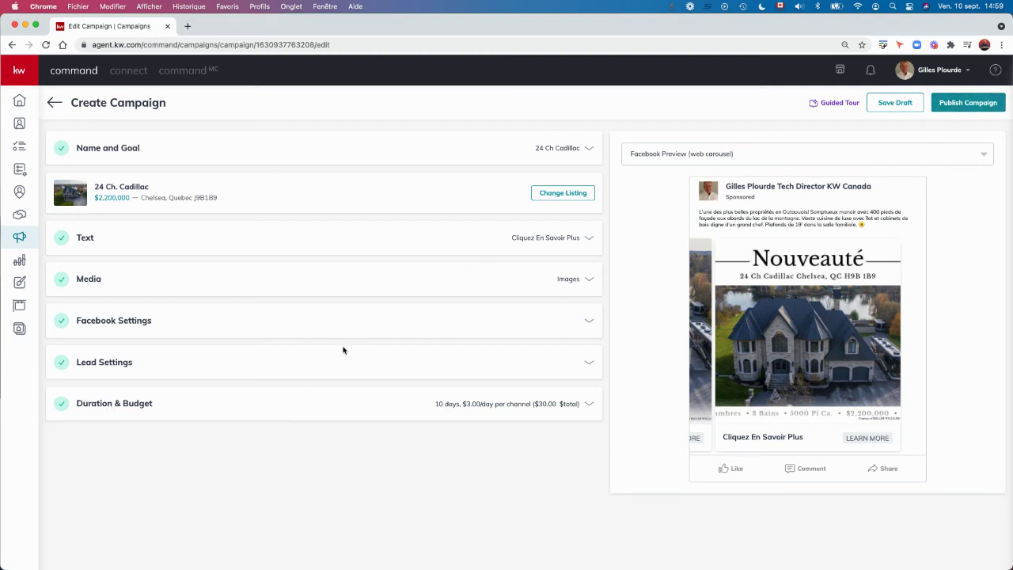
left_click(198, 362)
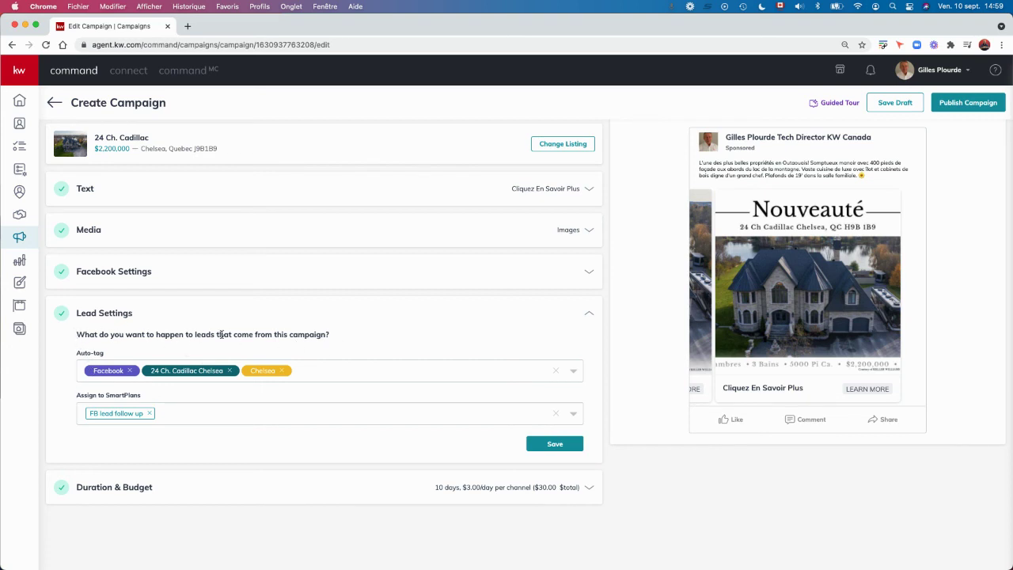
- Switch to the Team Canada RTT account and open its paid ads in Campaigns
left_click(941, 72)
left_click(883, 187)
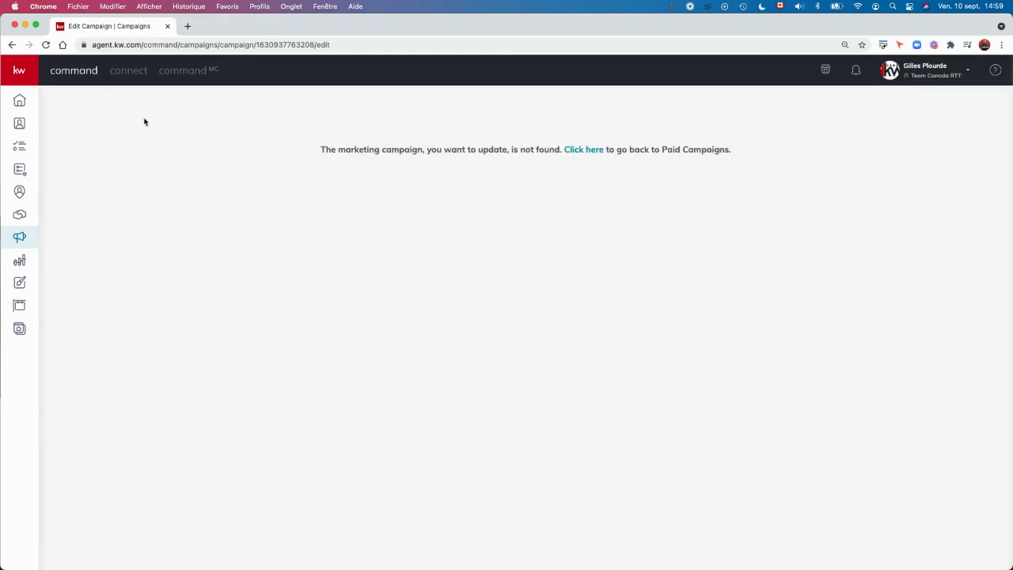
left_click(17, 240)
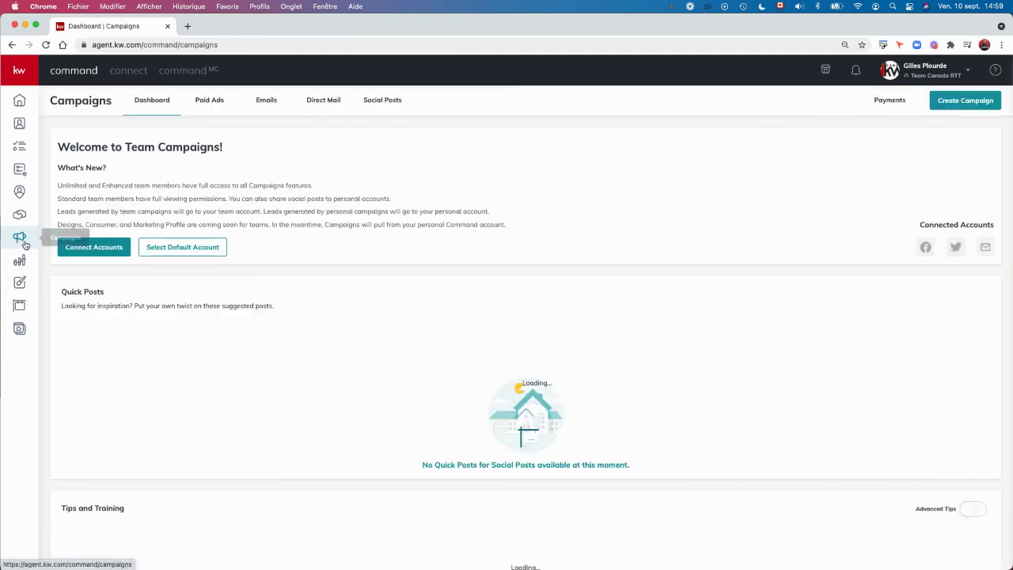
left_click(212, 104)
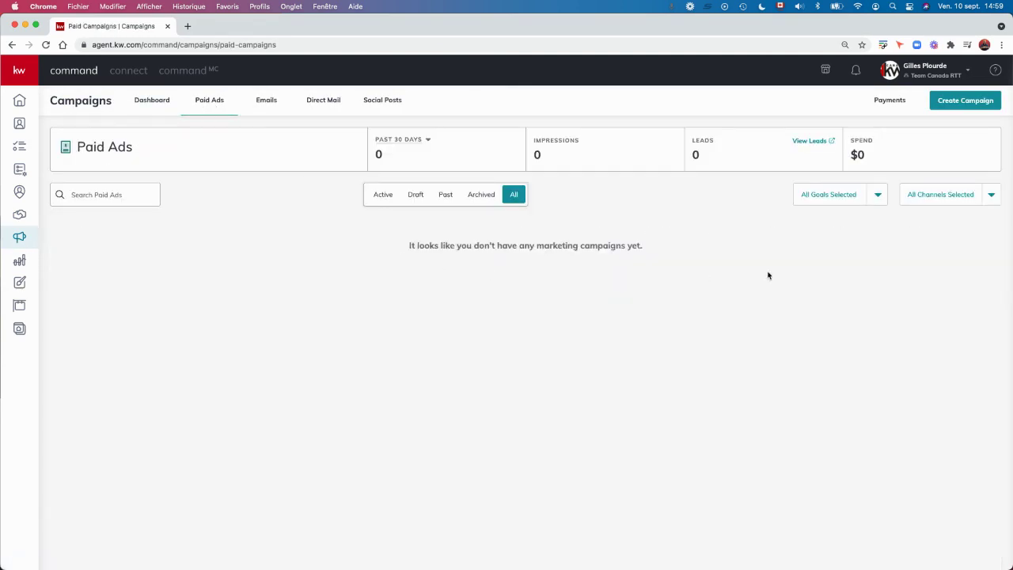
- Create a social ad campaign named Test with the Advertise Listing goal, running on Facebook
left_click(976, 105)
left_click(425, 321)
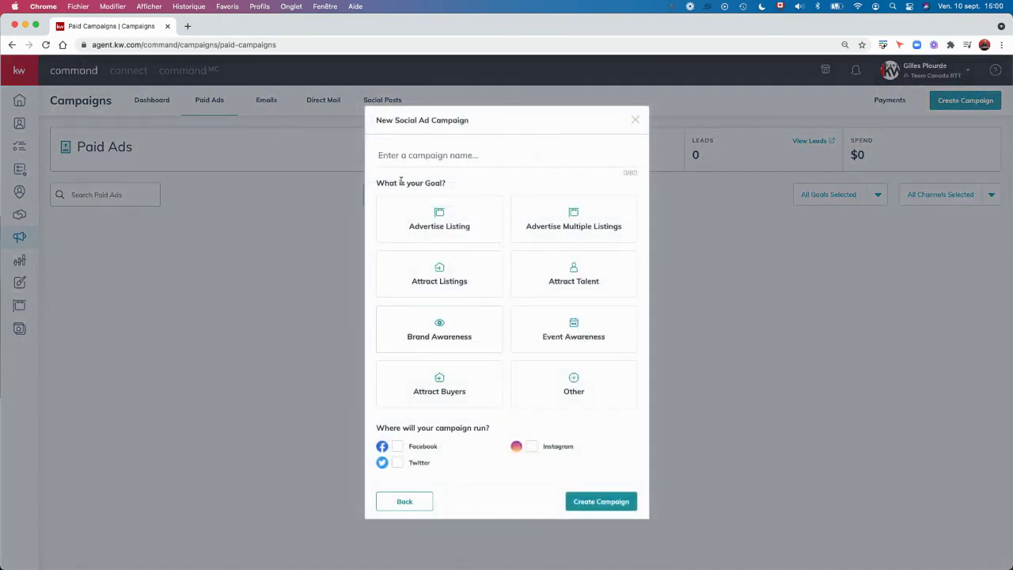
type("Test")
left_click(425, 219)
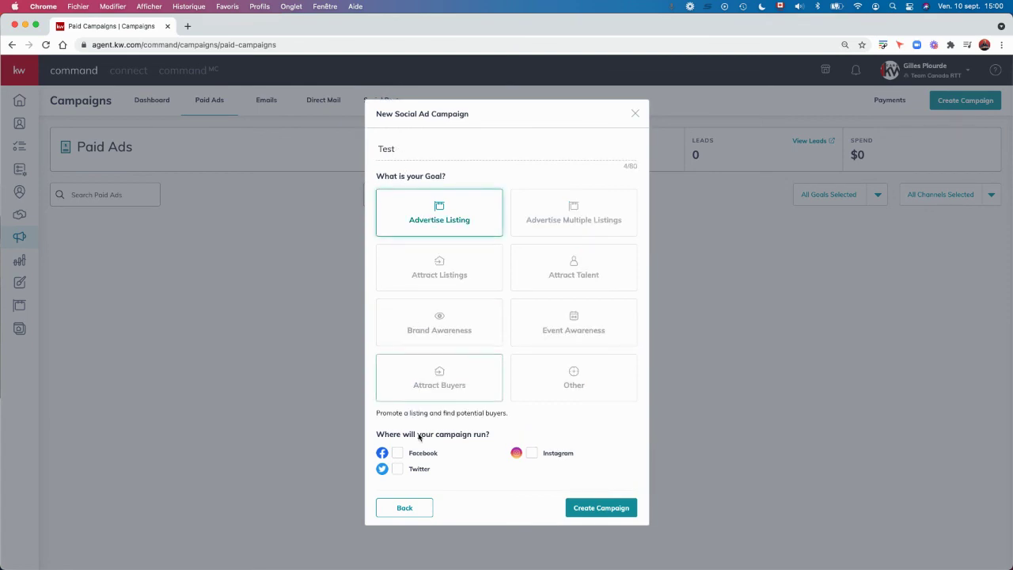
left_click(395, 454)
left_click(605, 505)
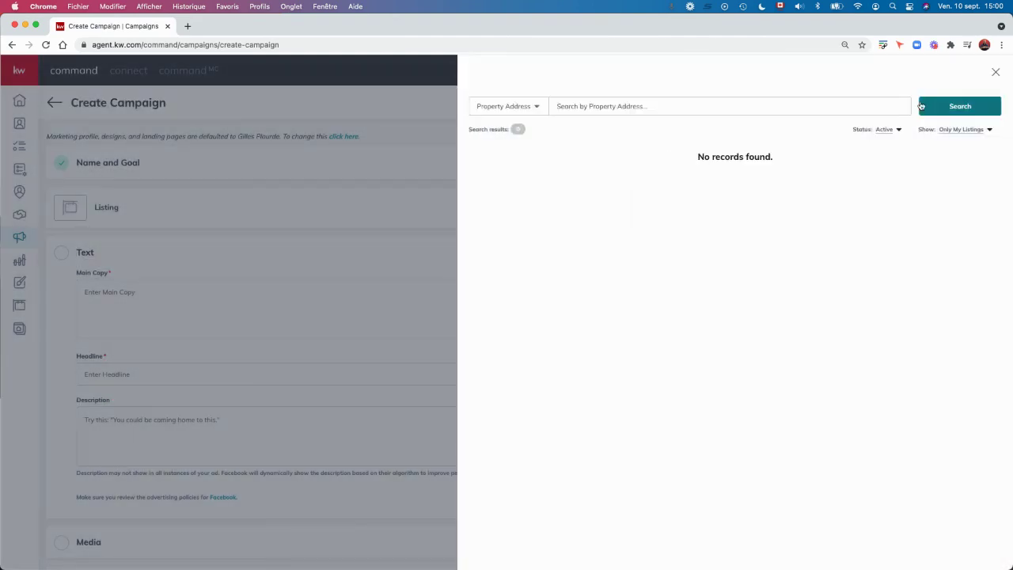
- Dismiss the listing search and show the Lead Routing choices in the team campaign's Lead Settings
left_click(352, 276)
scroll(270, 420, "down", 3)
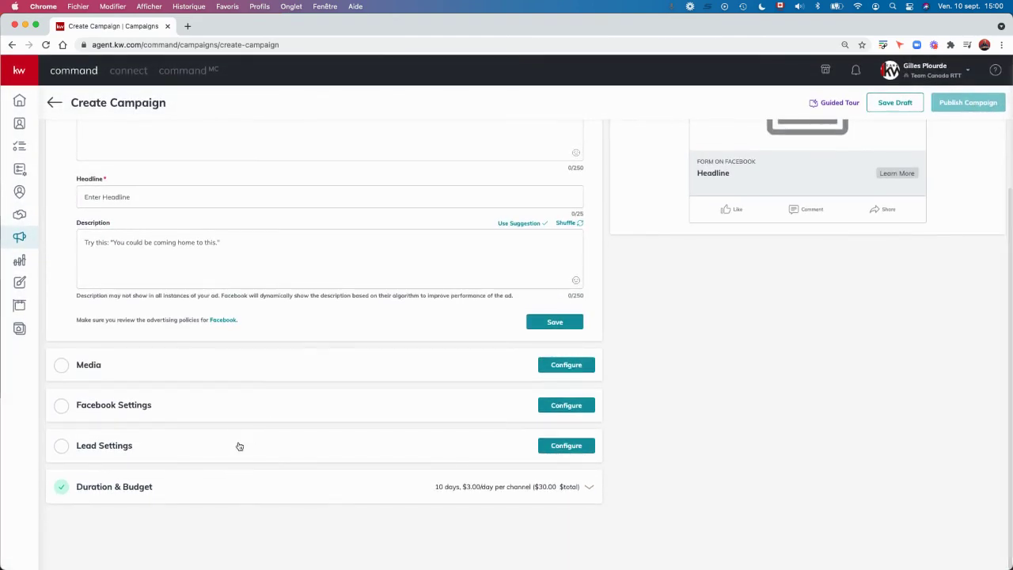
left_click(256, 447)
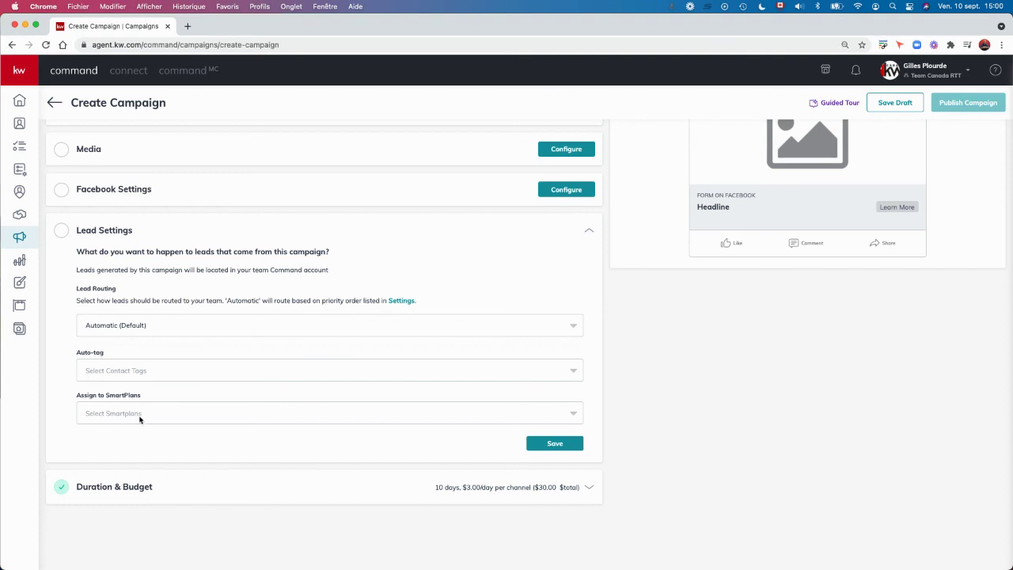
left_click(137, 325)
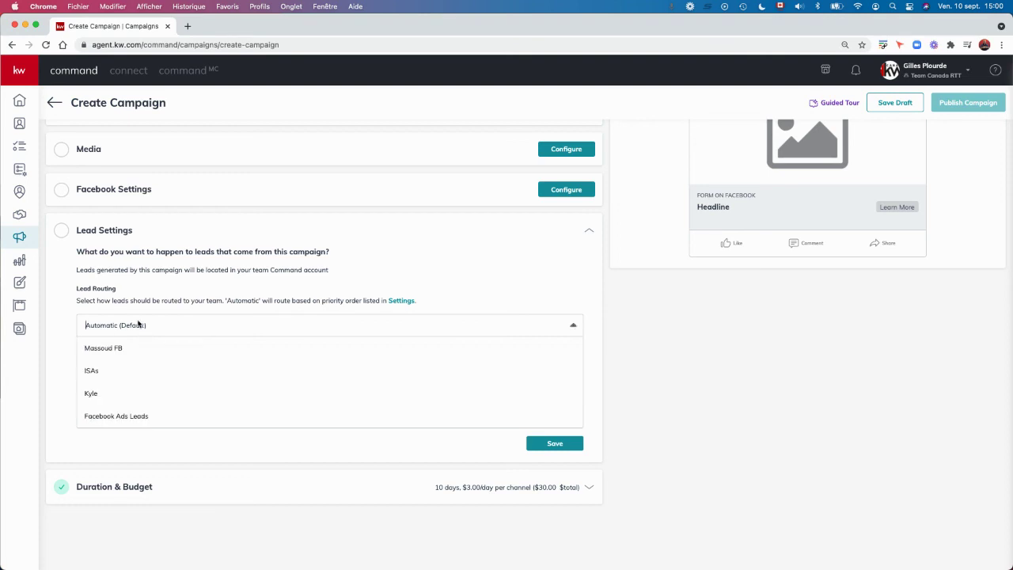